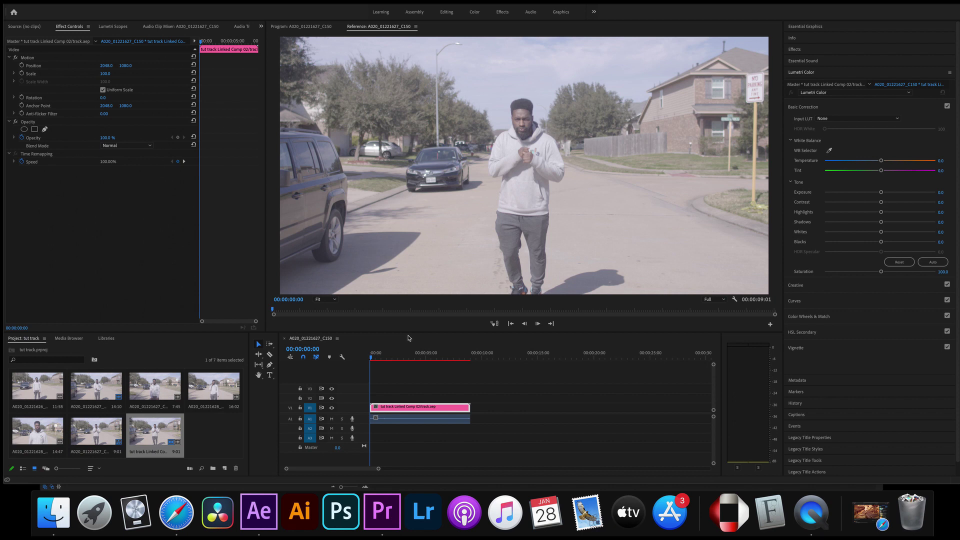
{"action": "left_click", "coordinate": [417, 409]}
{"action": "right_click", "coordinate": [422, 408]}
{"action": "left_click", "coordinate": [445, 394]}
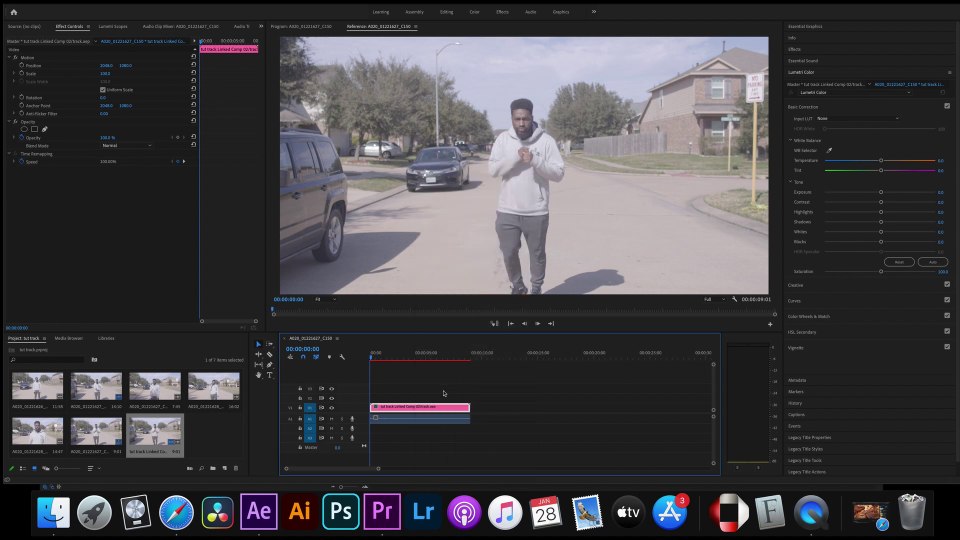
{"action": "right_click", "coordinate": [418, 406]}
{"action": "left_click", "coordinate": [398, 386]}
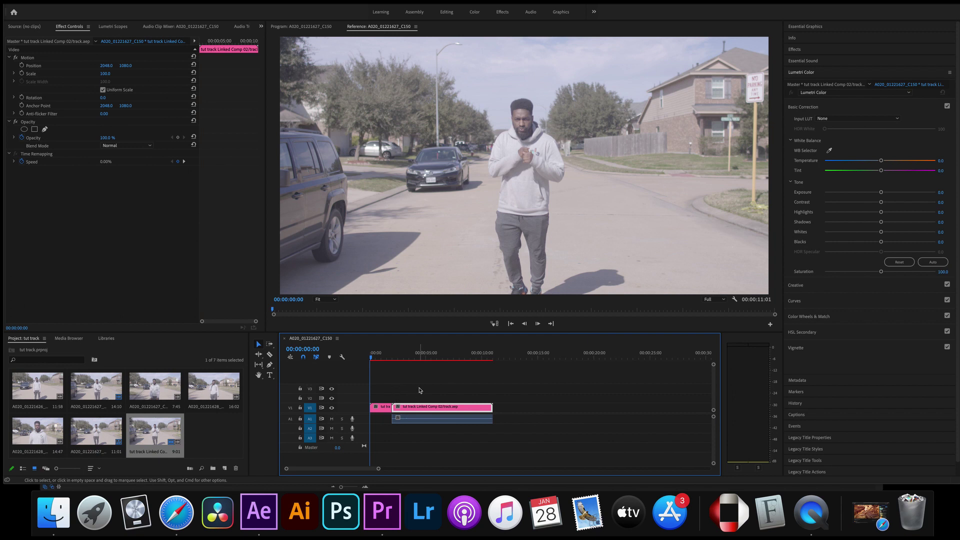
{"action": "key", "text": "super+z"}
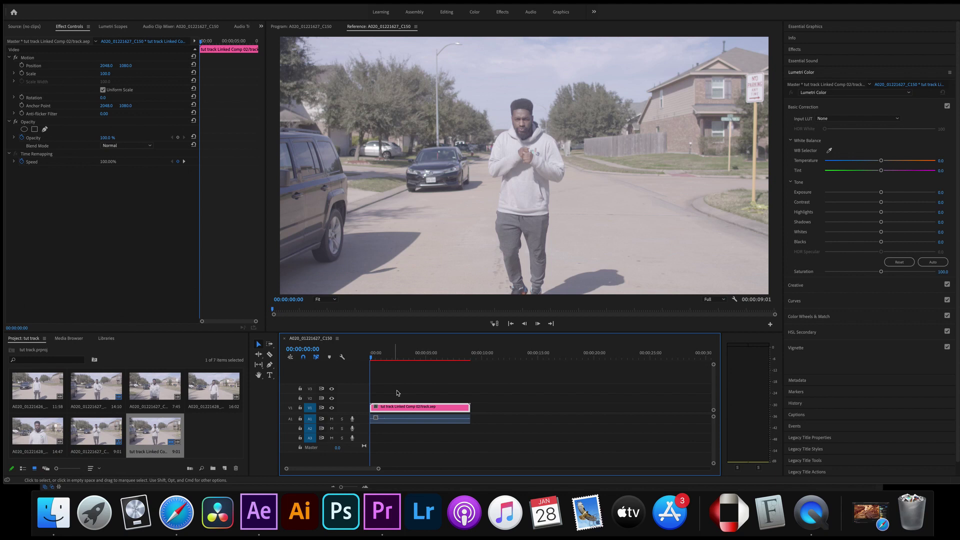
- Bring up Replace With After Effects Composition for the timeline clip and switch to its linked composition in After Effects
{"action": "right_click", "coordinate": [412, 407]}
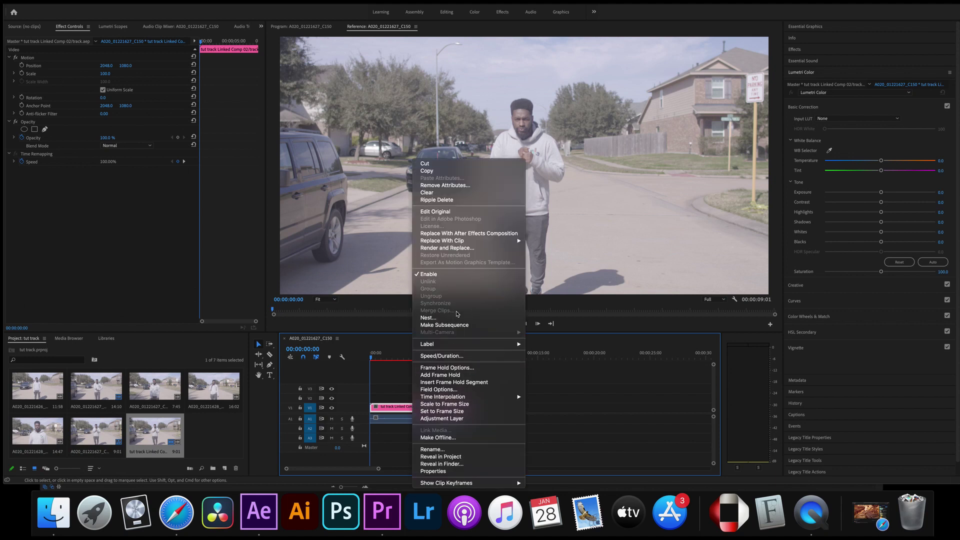
{"action": "left_click", "coordinate": [468, 238]}
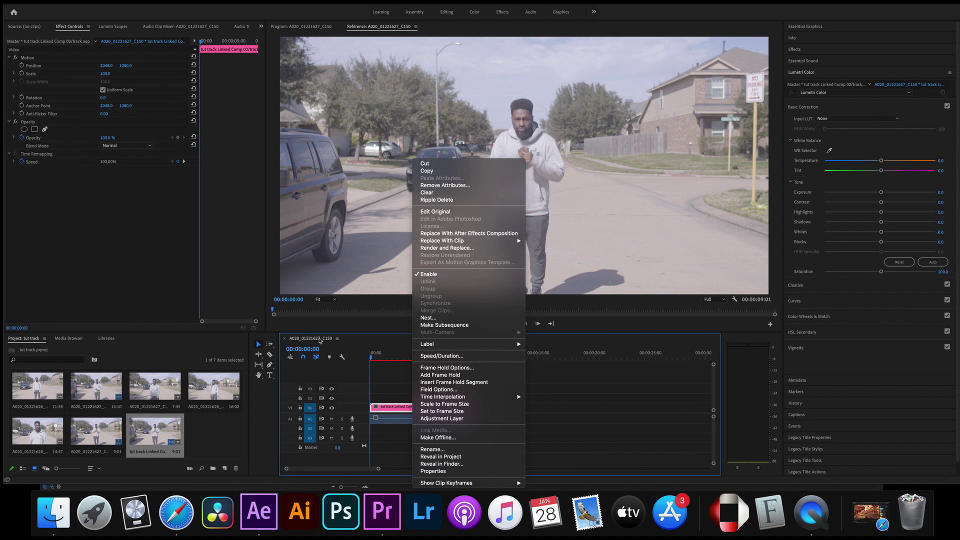
{"action": "left_click", "coordinate": [272, 511]}
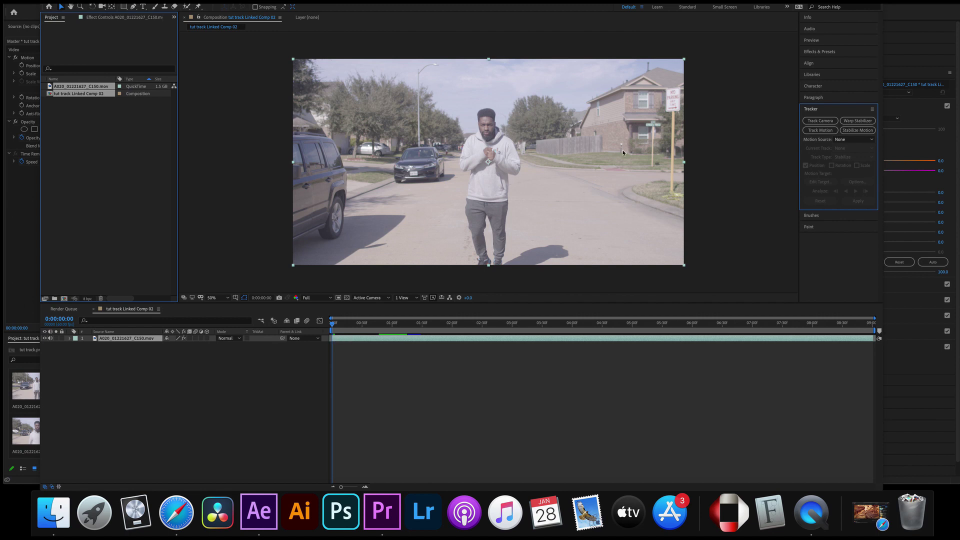
- Start Stabilize Motion on the footage layer and fit the track point around the man's head
{"action": "left_click", "coordinate": [852, 134]}
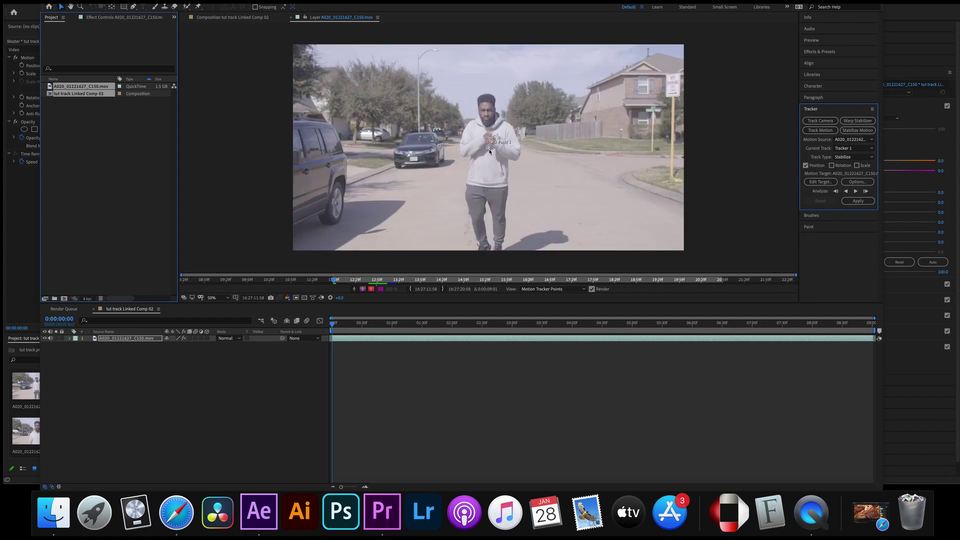
{"action": "left_click_drag", "start_coordinate": [490, 149], "coordinate": [490, 115]}
{"action": "left_click_drag", "start_coordinate": [494, 119], "coordinate": [499, 126]}
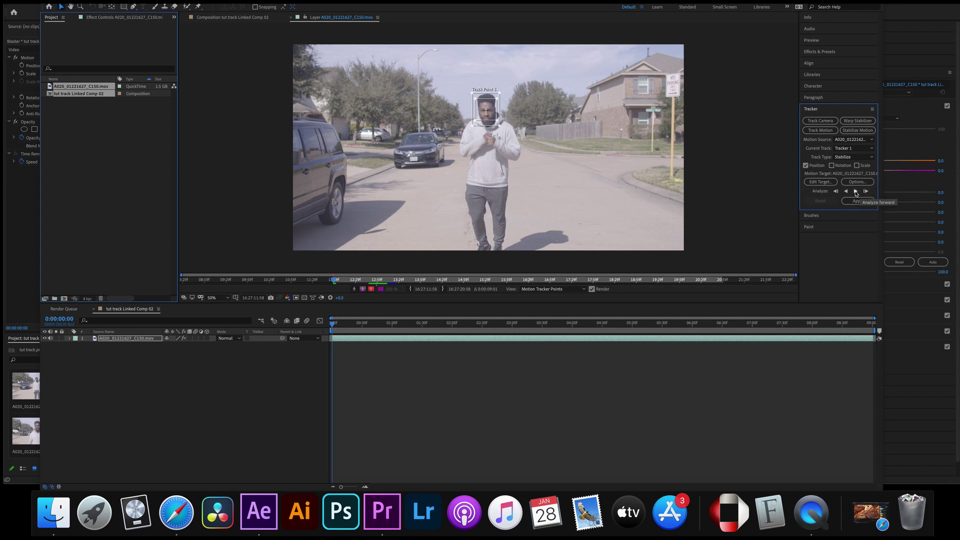
- Analyze the motion forward to 0:00:05:52, then split the layer at that frame and delete the remainder
{"action": "left_click", "coordinate": [856, 192]}
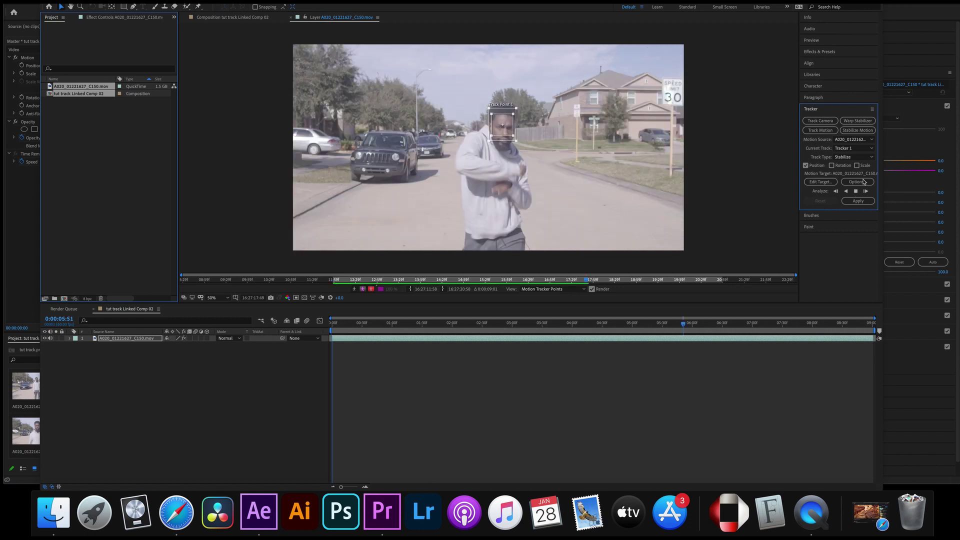
{"action": "left_click", "coordinate": [855, 191]}
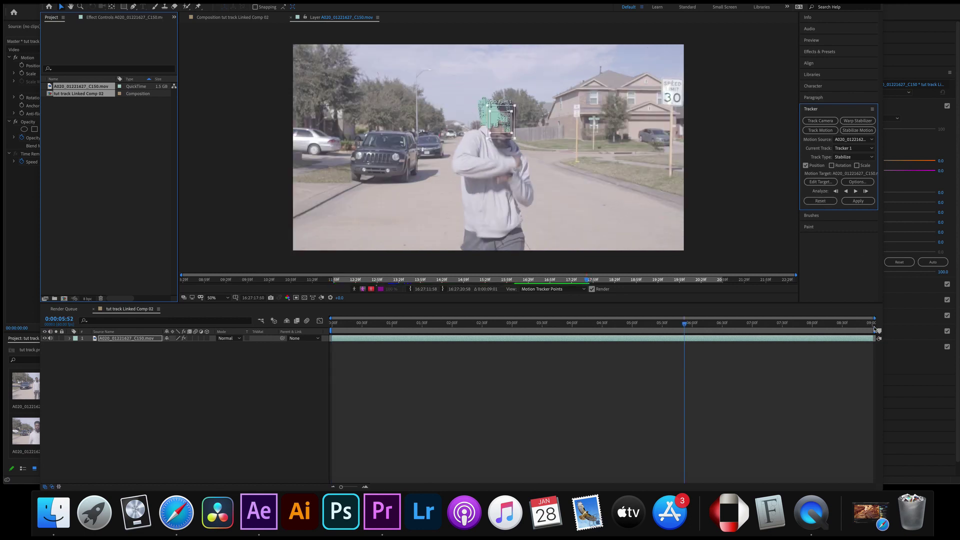
{"action": "left_click", "coordinate": [686, 341]}
{"action": "key", "text": "super+shift+d"}
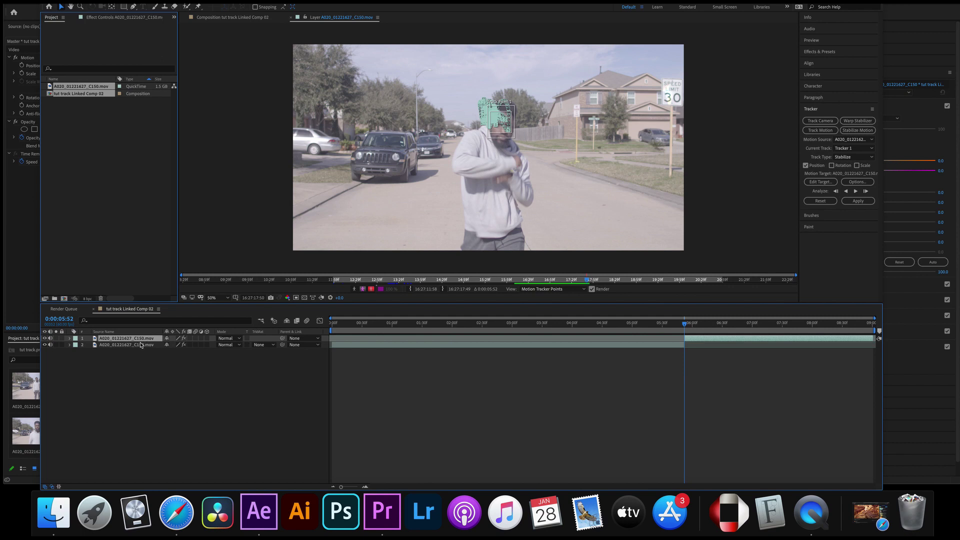
{"action": "key", "text": "Delete"}
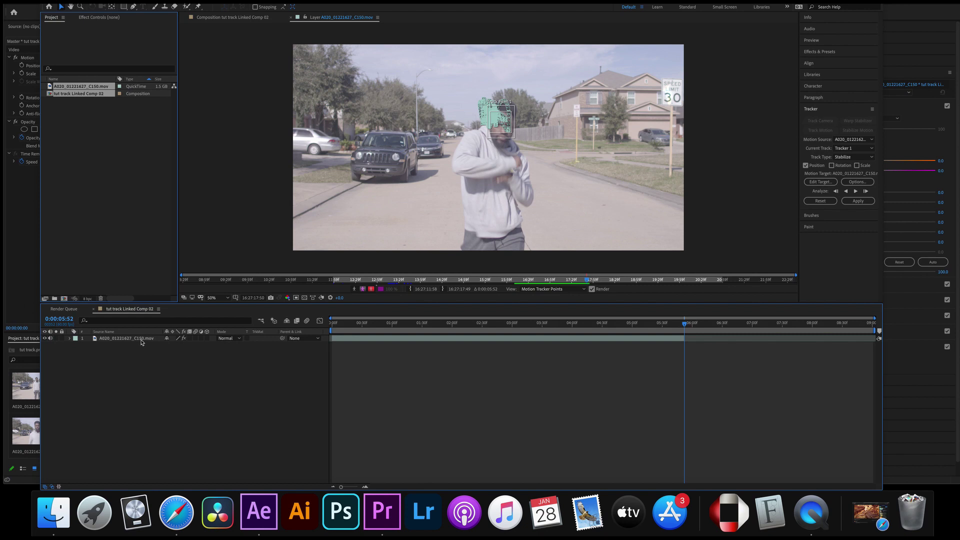
- Apply the stabilization tracking data to the footage layer in both X and Y dimensions
{"action": "left_click", "coordinate": [140, 339]}
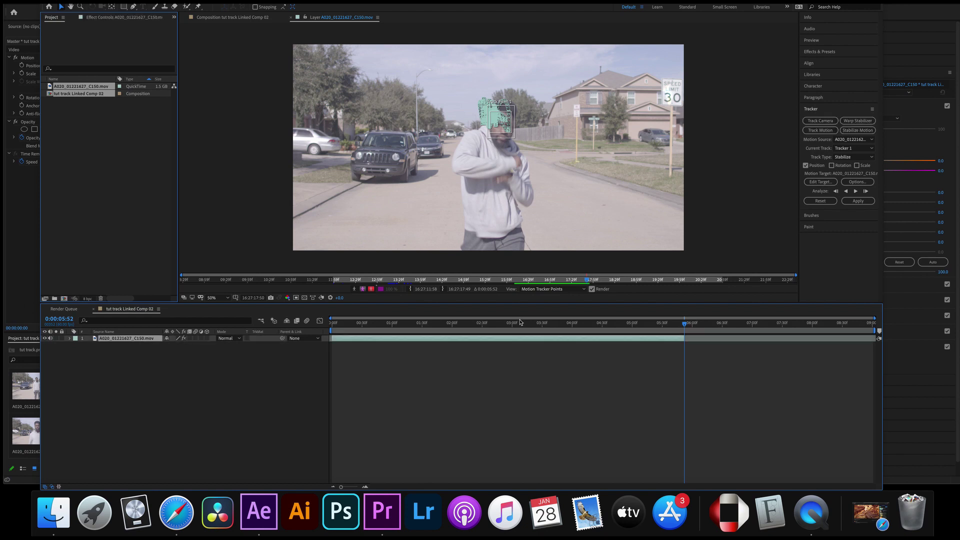
{"action": "left_click", "coordinate": [858, 201]}
{"action": "left_click", "coordinate": [858, 202]}
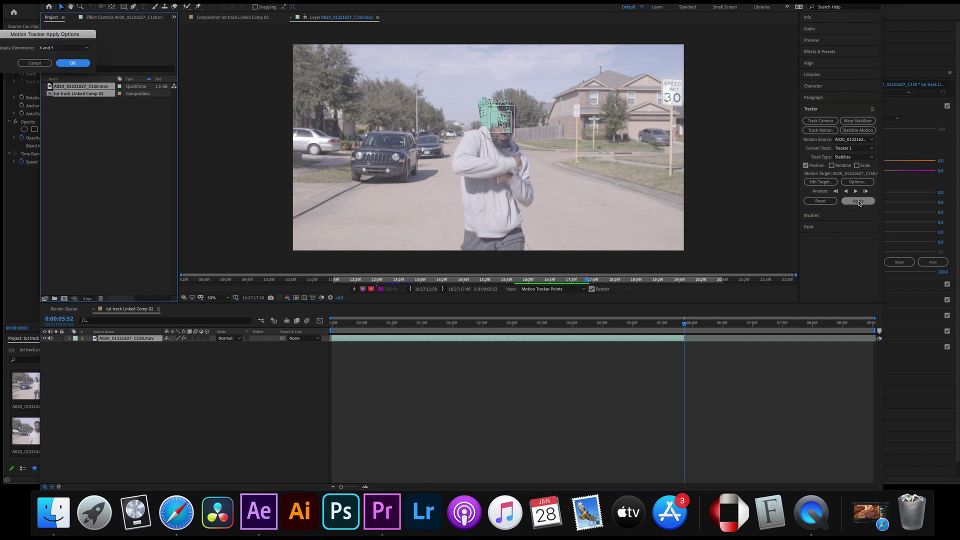
{"action": "left_click", "coordinate": [73, 63]}
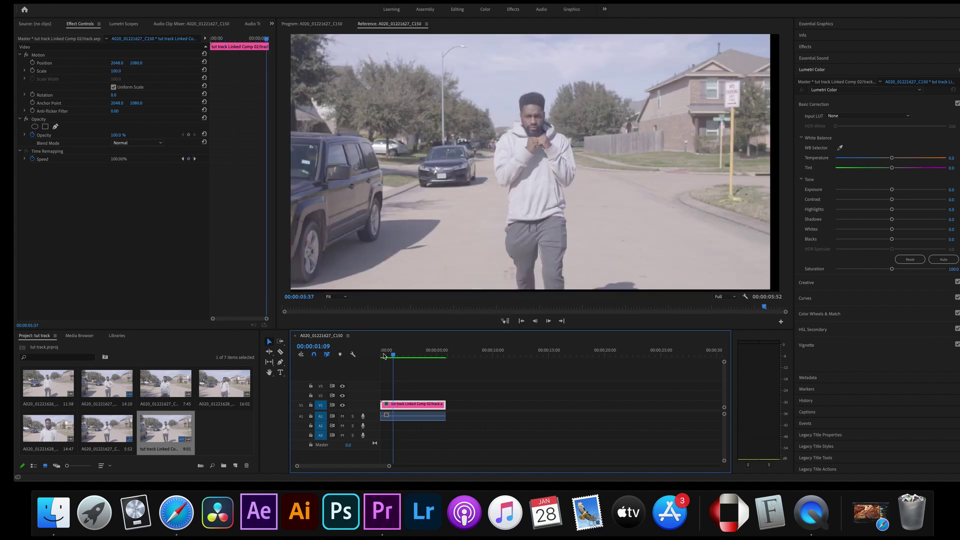
- Play and scrub through the stabilized clip in the Premiere Pro sequence to check the tracking and exposed frame edges
{"action": "left_click_drag", "start_coordinate": [384, 356], "coordinate": [377, 358]}
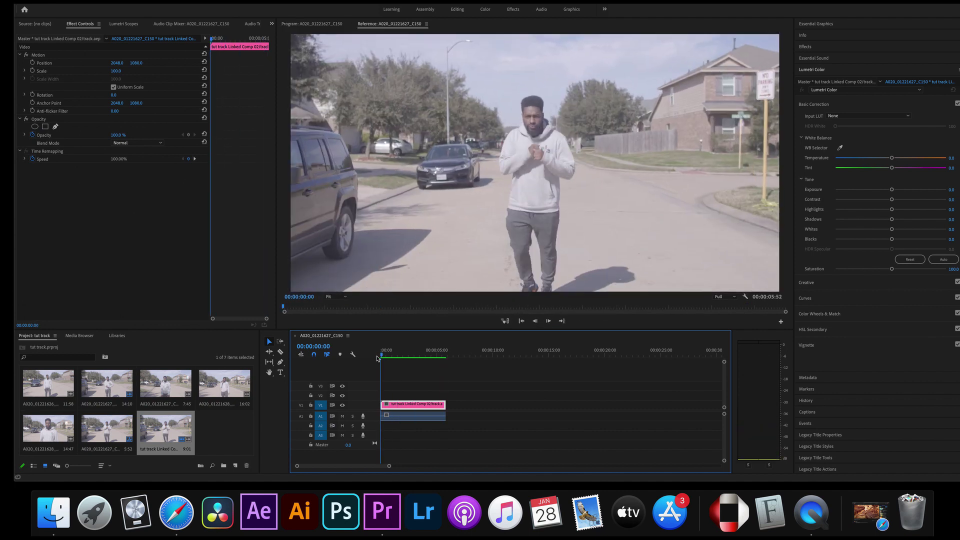
{"action": "key", "text": "space"}
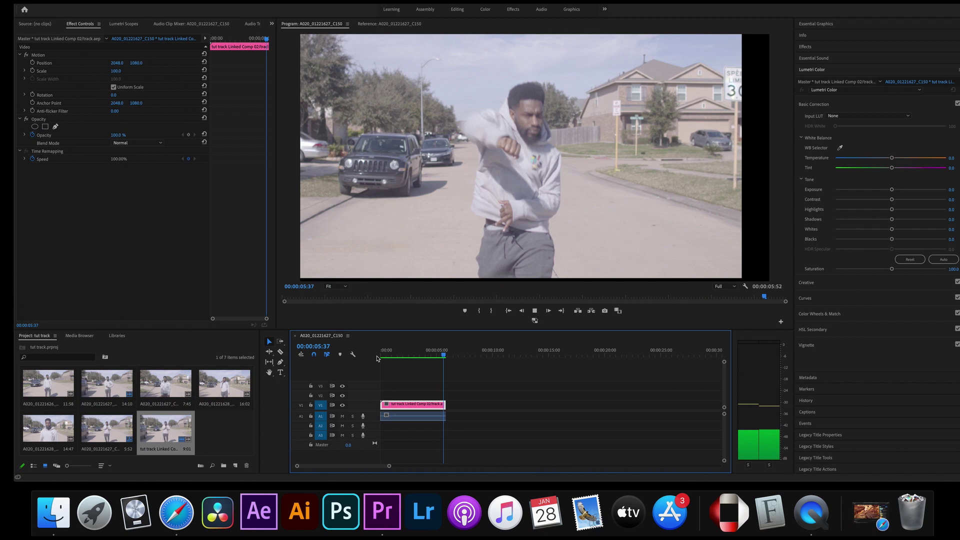
{"action": "left_click", "coordinate": [381, 356]}
{"action": "key", "text": "space"}
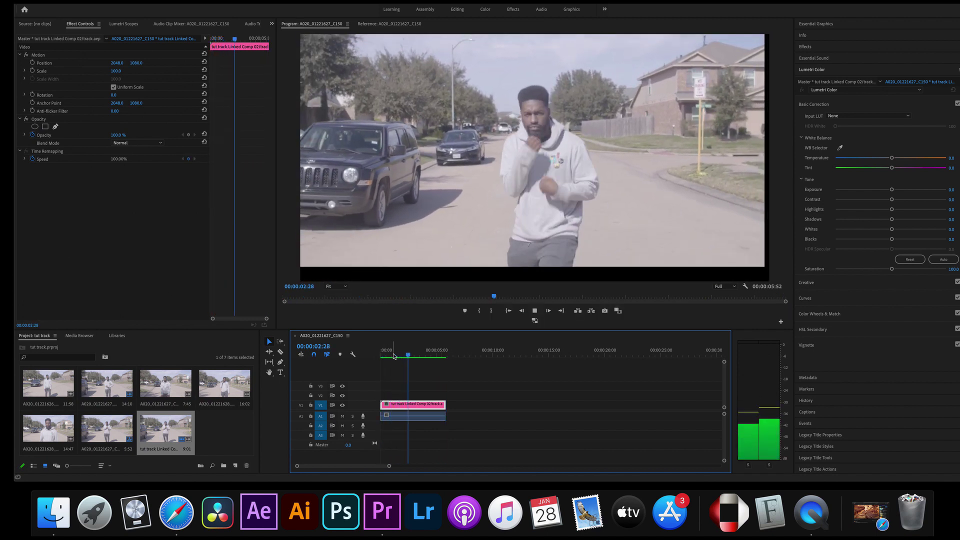
{"action": "key", "text": "space"}
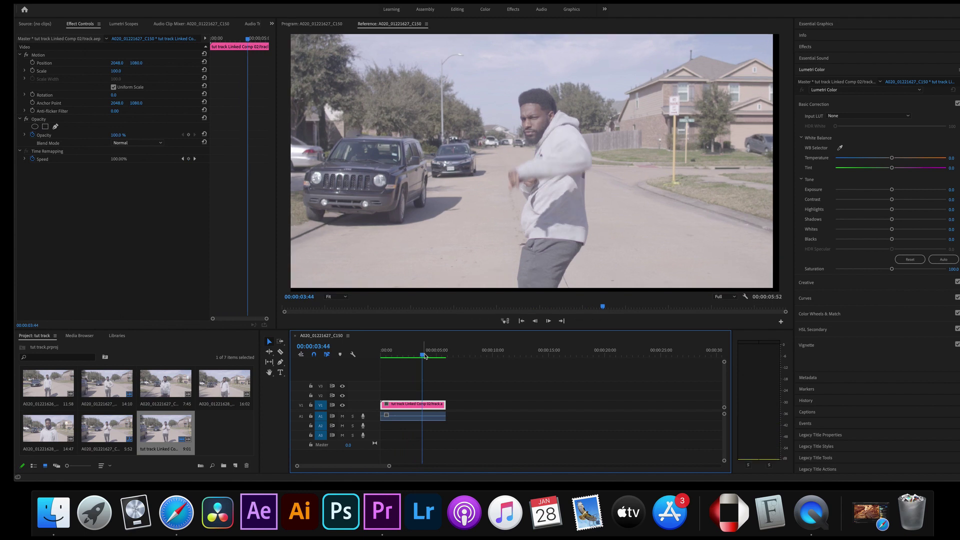
{"action": "left_click", "coordinate": [425, 357]}
{"action": "left_click_drag", "start_coordinate": [425, 355], "coordinate": [418, 356]}
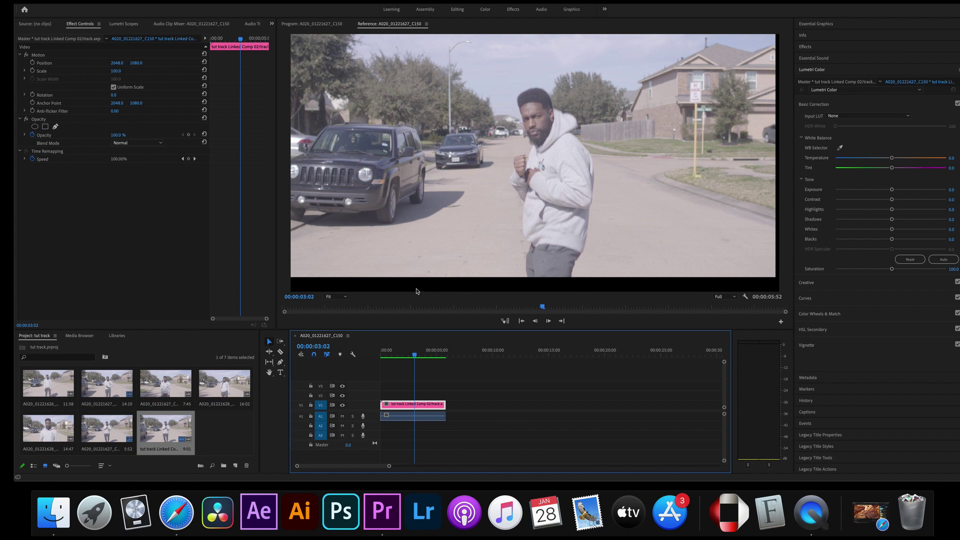
- At the clip's start, set its scale to 169 and its vertical position to 1301 to hide the black edges
{"action": "left_click_drag", "start_coordinate": [414, 358], "coordinate": [379, 359]}
{"action": "key", "text": "shift+4"}
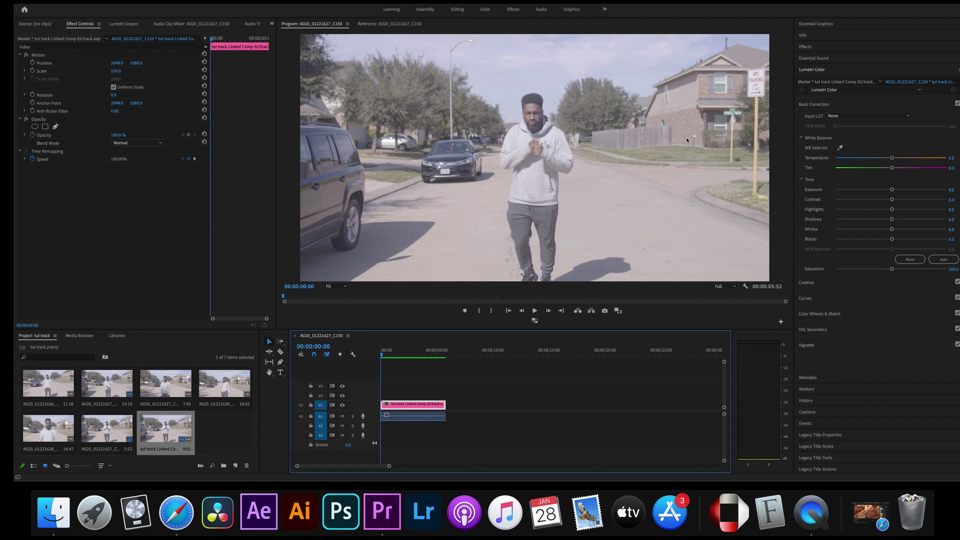
{"action": "left_click_drag", "start_coordinate": [118, 71], "coordinate": [136, 64]}
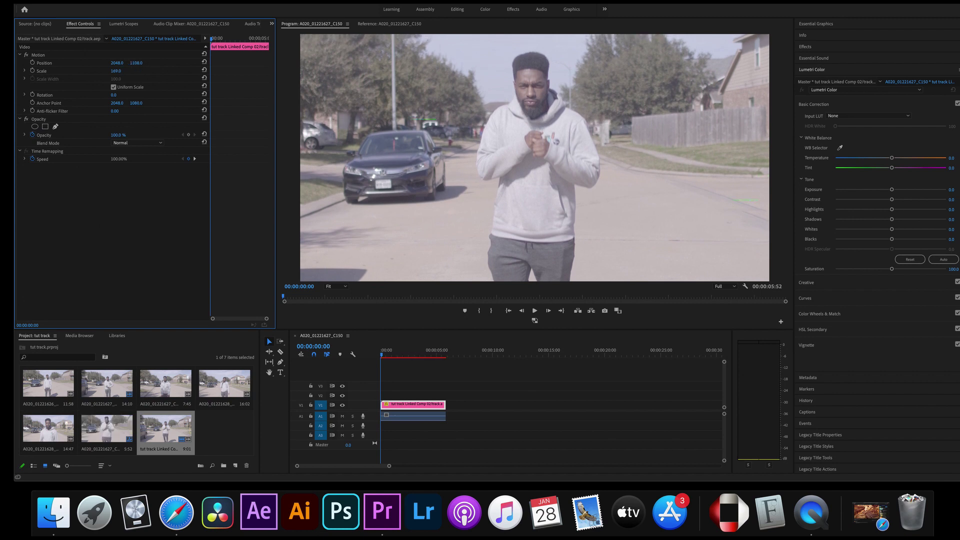
{"action": "left_click_drag", "start_coordinate": [136, 63], "coordinate": [167, 63]}
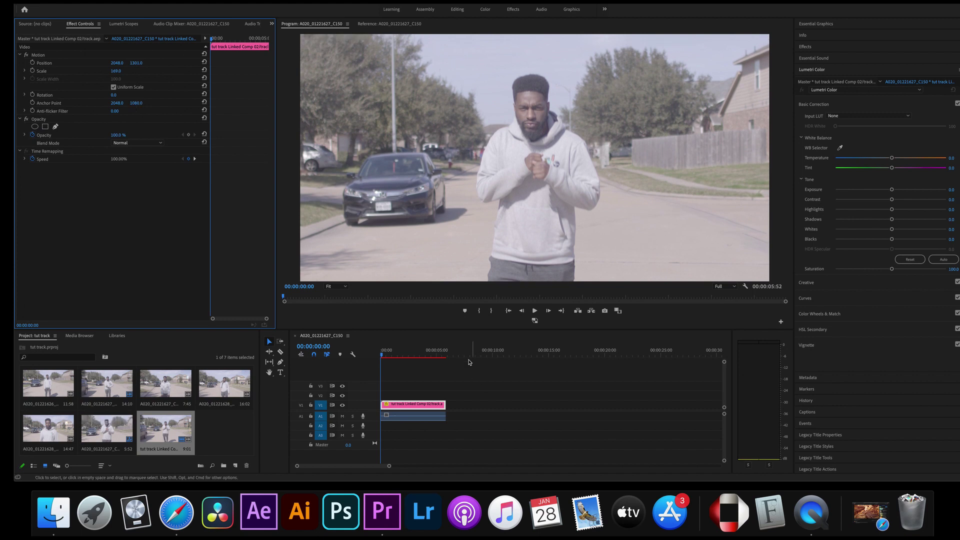
- Render the preview of the rescaled clip from the start of the sequence
{"action": "left_click", "coordinate": [389, 355]}
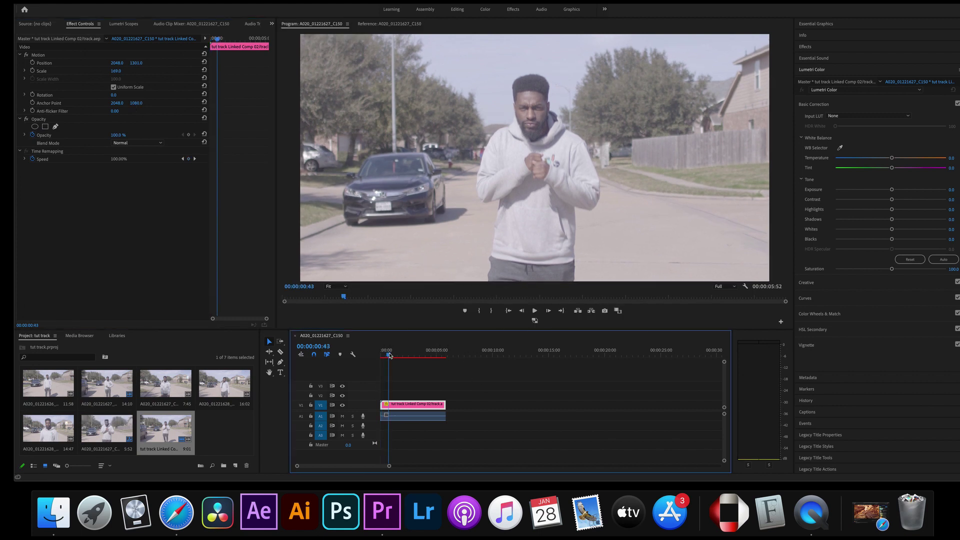
{"action": "left_click_drag", "start_coordinate": [390, 356], "coordinate": [376, 356]}
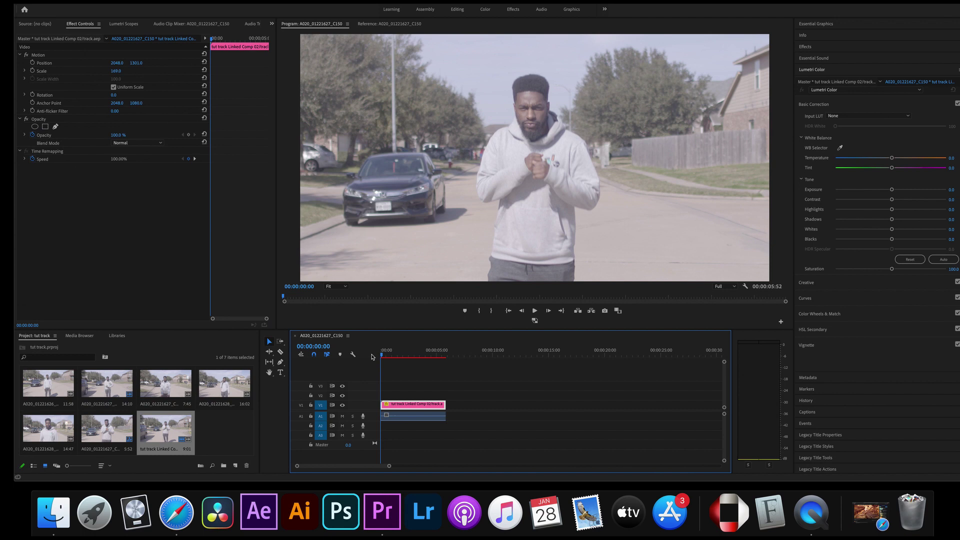
{"action": "key", "text": "Return"}
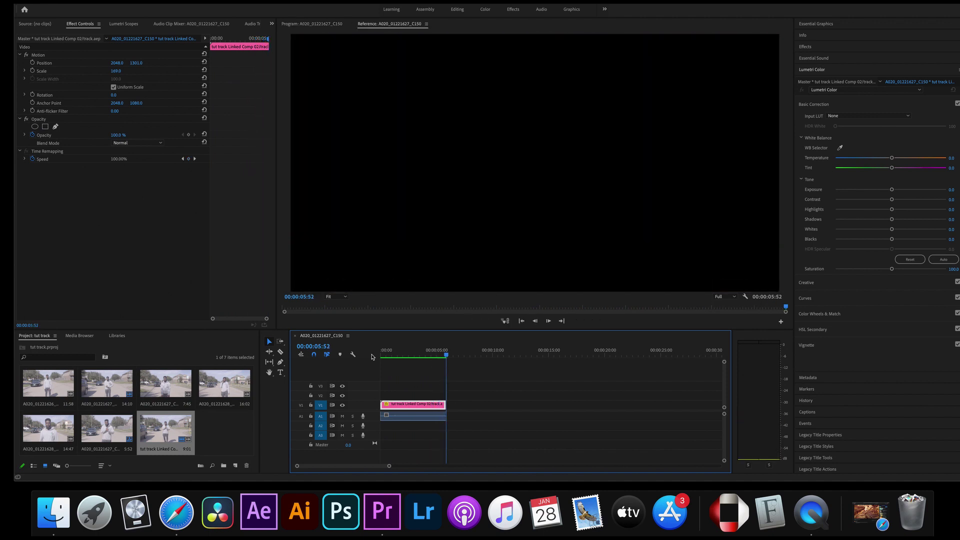
- Play the rendered clip from the beginning to review the head-locked stabilization, and return to the first frame
{"action": "key", "text": "Home"}
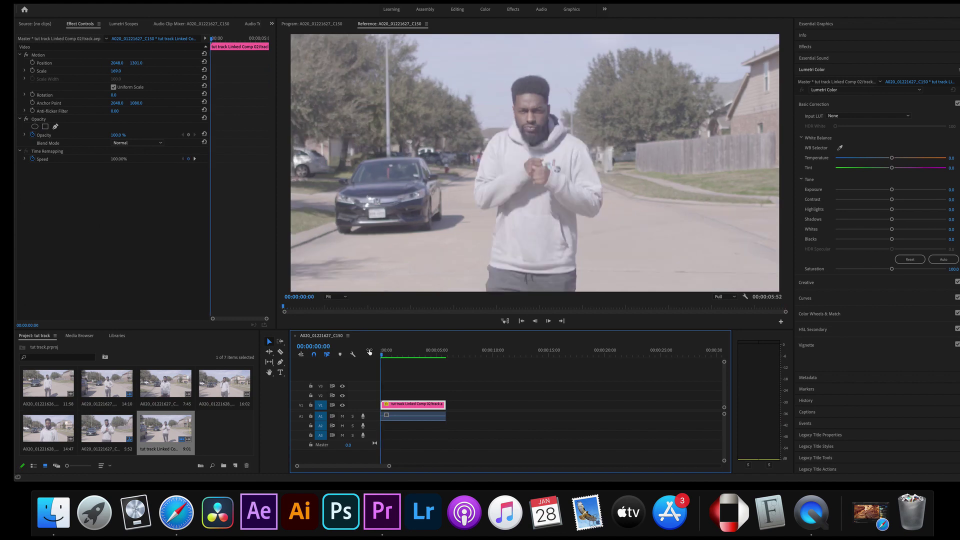
{"action": "key", "text": "space"}
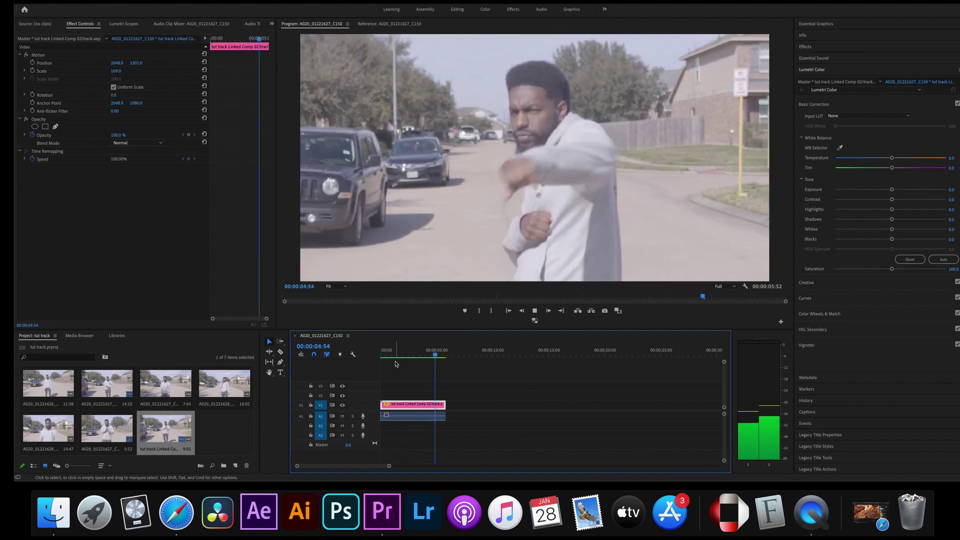
{"action": "key", "text": "Home"}
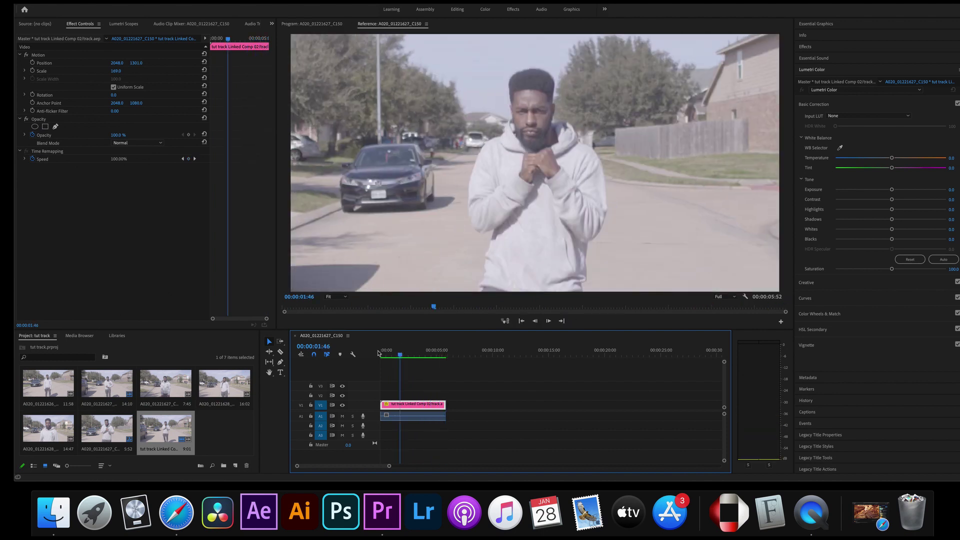
{"action": "key", "text": "space"}
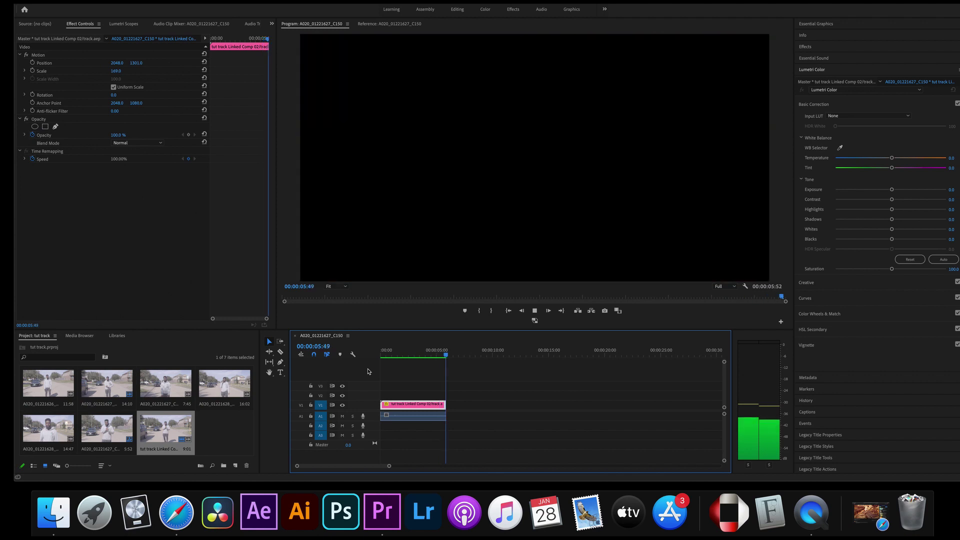
{"action": "left_click_drag", "start_coordinate": [388, 352], "coordinate": [369, 359]}
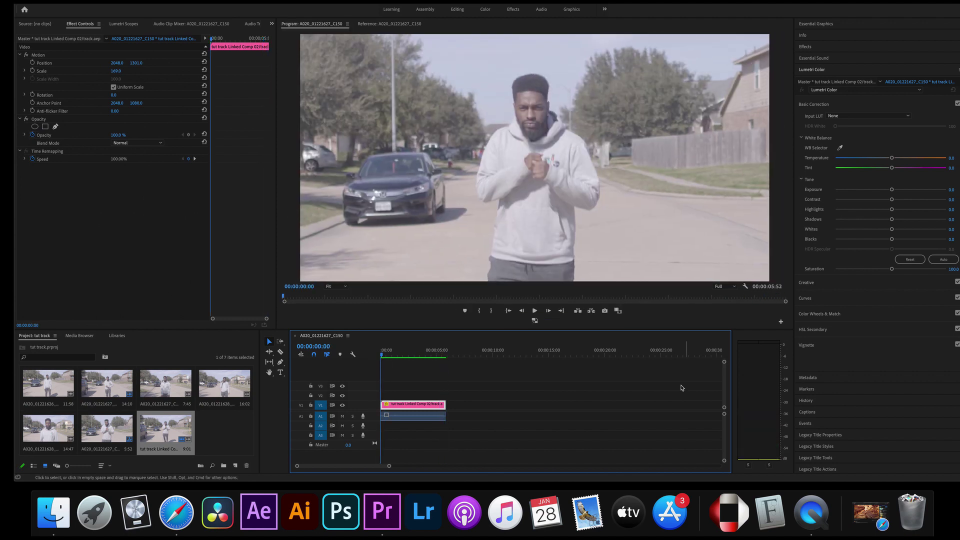